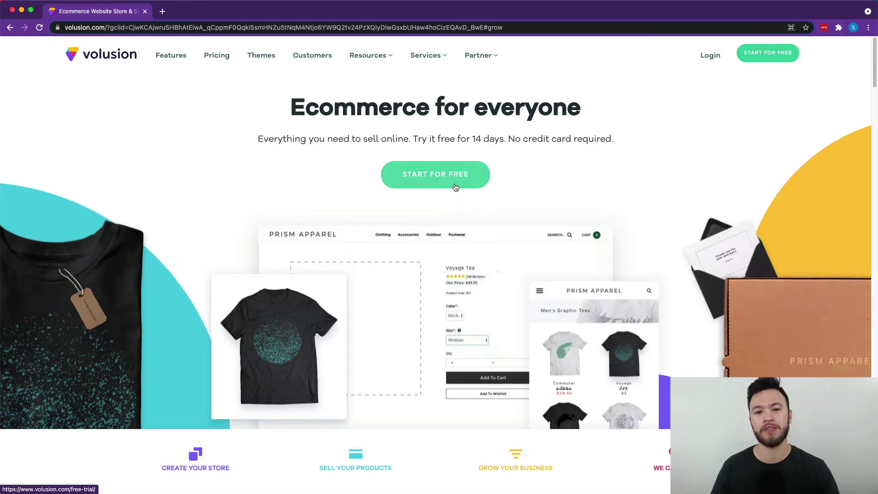
- Start the free trial and begin the signup form: name, United States, $0 - $49k revenue, email, password
{"action": "left_click", "coordinate": [456, 187]}
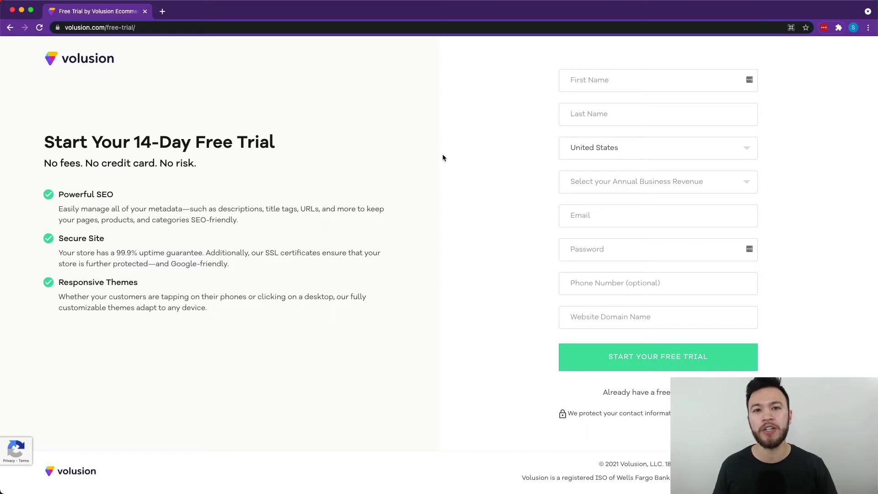
{"action": "left_click", "coordinate": [442, 157]}
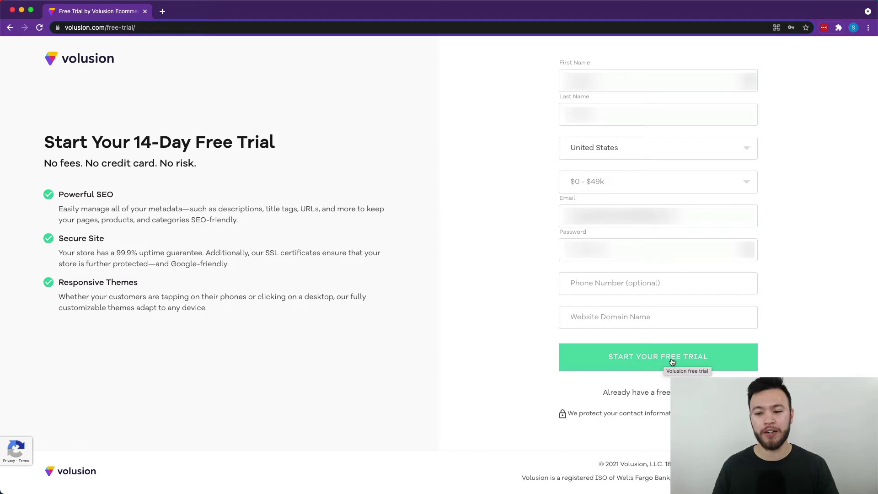
- Create the trial store and browse the Storefront theme list to switch from Credo to Vitality
{"action": "left_click", "coordinate": [671, 360]}
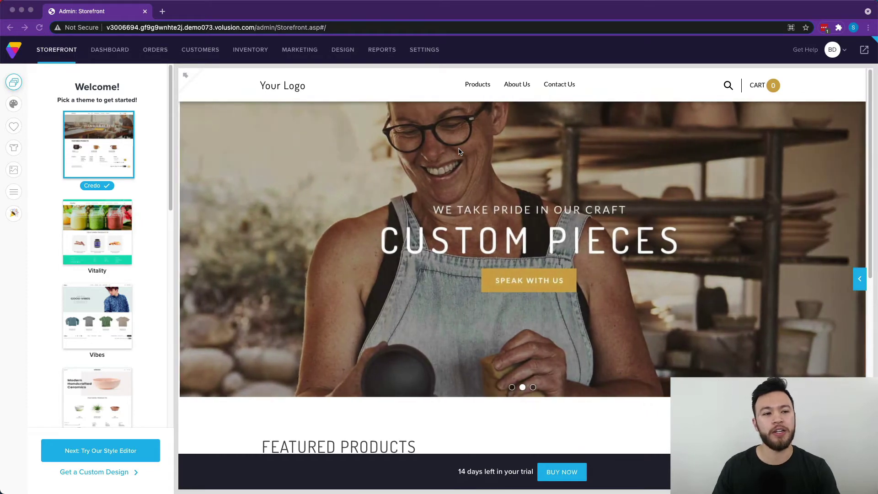
{"action": "scroll", "coordinate": [105, 248], "scroll_direction": "down", "scroll_amount": 5}
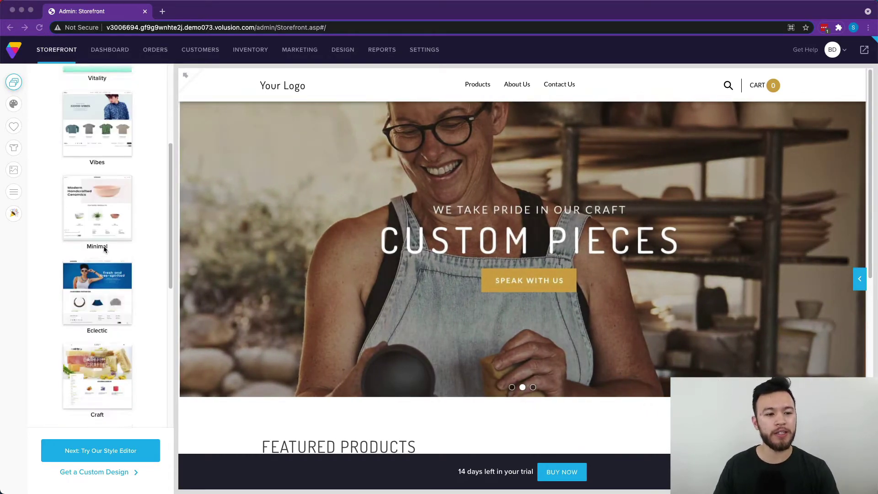
{"action": "scroll", "coordinate": [104, 249], "scroll_direction": "down", "scroll_amount": 8}
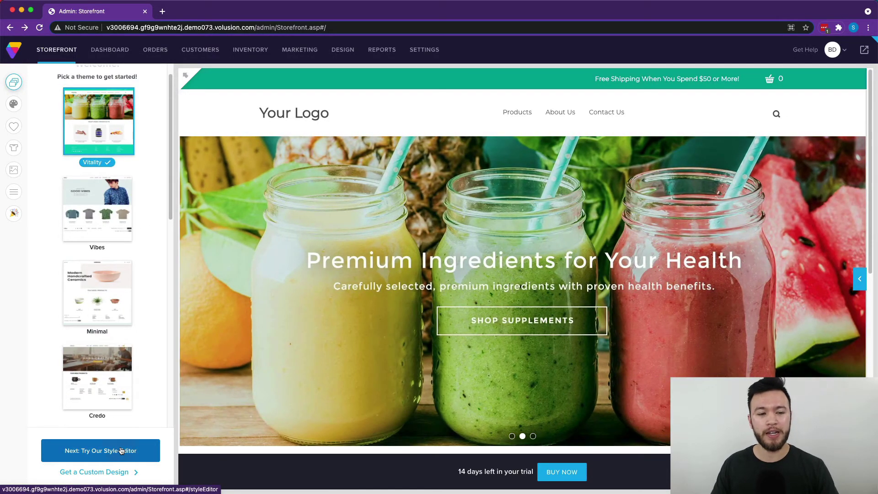
- Open the Style Editor and preview the blue Vitality colour scheme
{"action": "left_click", "coordinate": [121, 451]}
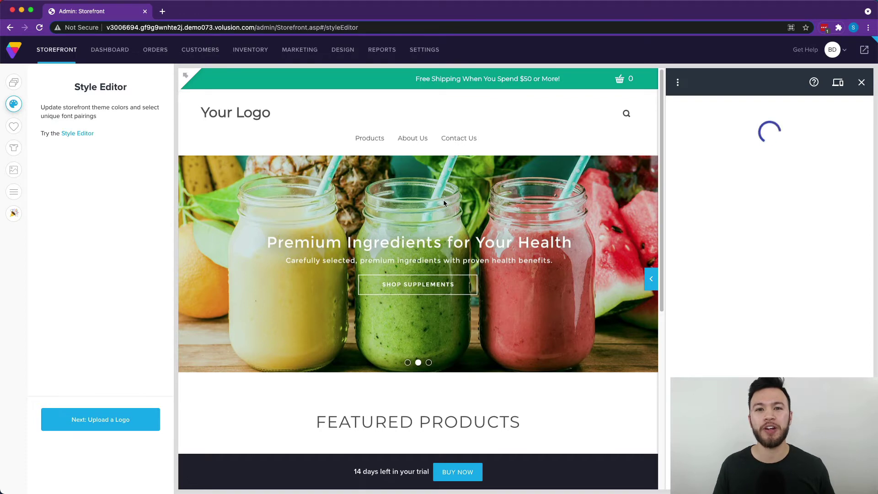
{"action": "left_click", "coordinate": [718, 189]}
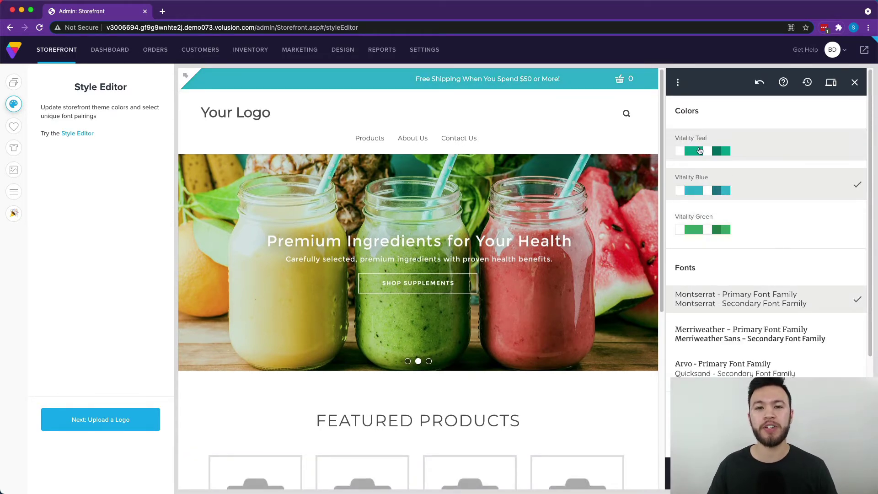
{"action": "scroll", "coordinate": [750, 281], "scroll_direction": "down", "scroll_amount": 5}
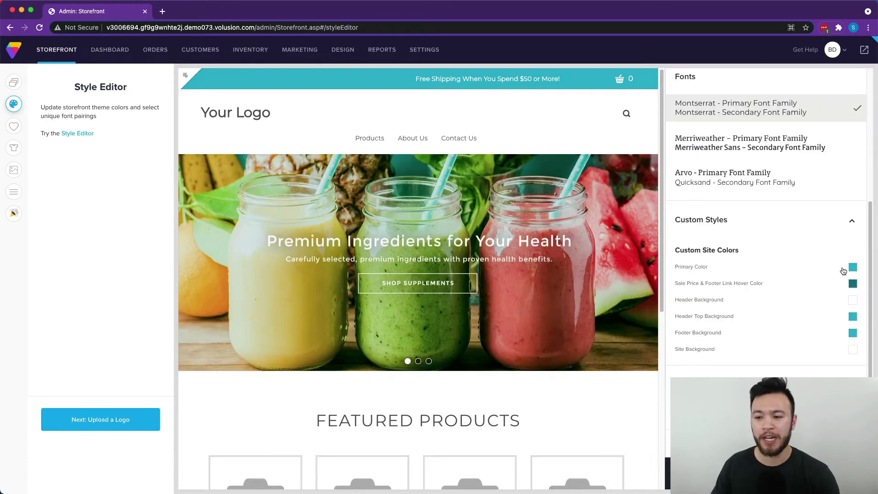
- Change the Custom Styles Primary Color to a green shade and reach the Upload Logo step
{"action": "left_click", "coordinate": [852, 269]}
{"action": "left_click", "coordinate": [853, 284]}
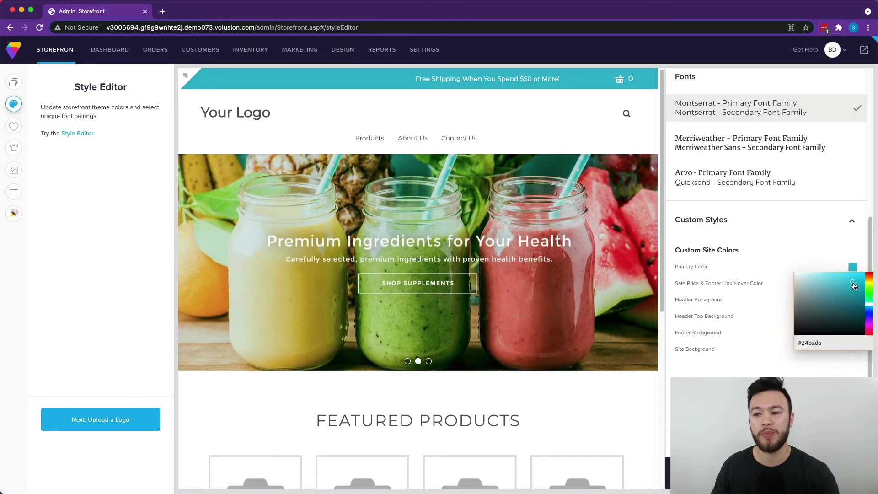
{"action": "left_click", "coordinate": [854, 284]}
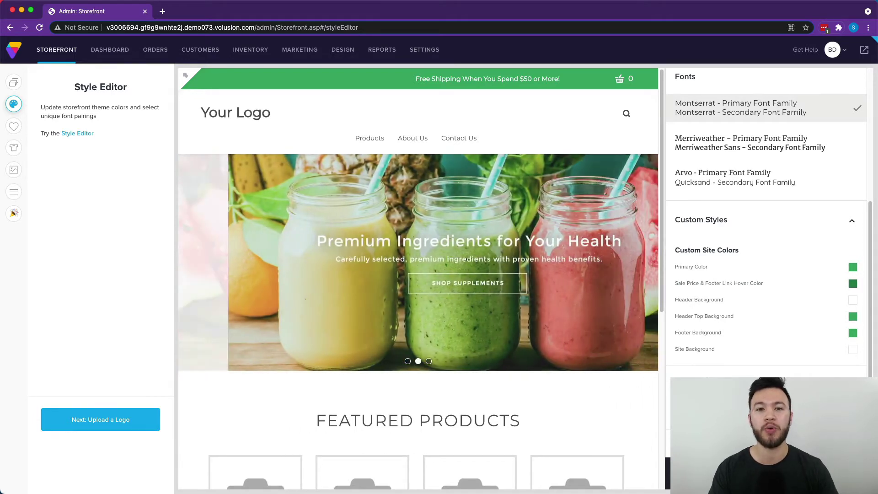
{"action": "scroll", "coordinate": [382, 377], "scroll_direction": "down", "scroll_amount": 2}
{"action": "scroll", "coordinate": [382, 377], "scroll_direction": "down", "scroll_amount": 5}
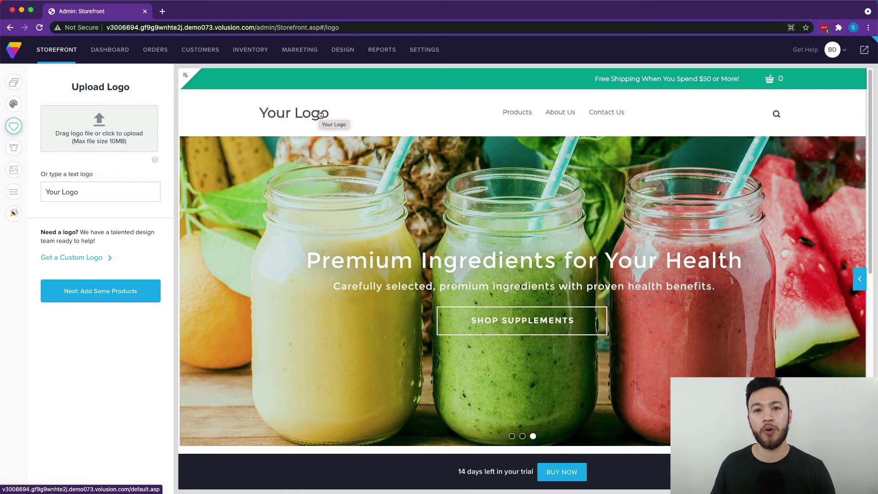
- Continue to Add Some Products, leaving the setup wizard for the admin Dashboard
{"action": "key", "text": "Return"}
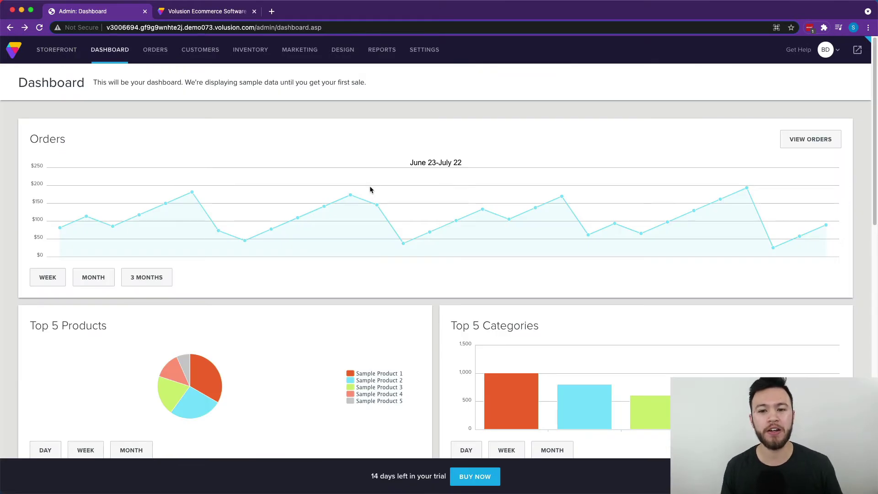
- Choose ADD PRODUCTS from the Dashboard's welcome steps to reach the Products inventory
{"action": "scroll", "coordinate": [628, 275], "scroll_direction": "down", "scroll_amount": 10}
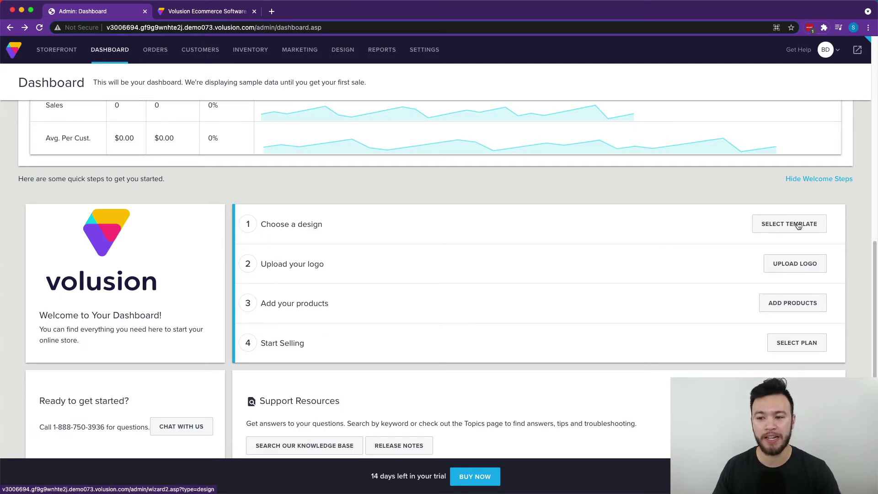
{"action": "left_click", "coordinate": [801, 306]}
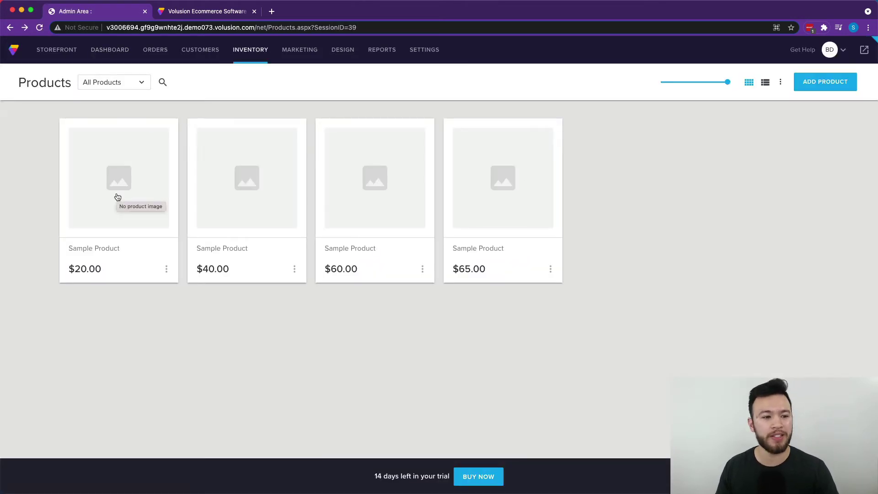
- Open the $20.00 Sample Product's edit page and review its code, price, weight and sizes
{"action": "left_click", "coordinate": [118, 197]}
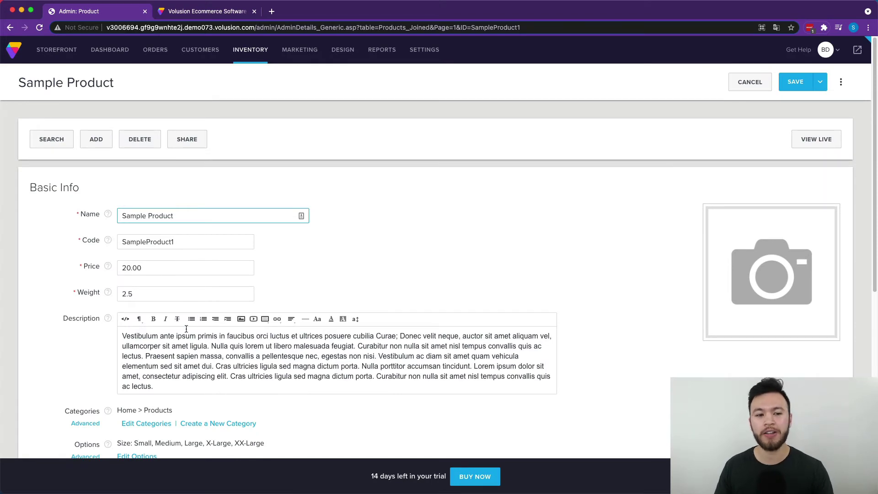
{"action": "scroll", "coordinate": [732, 353], "scroll_direction": "down", "scroll_amount": 3}
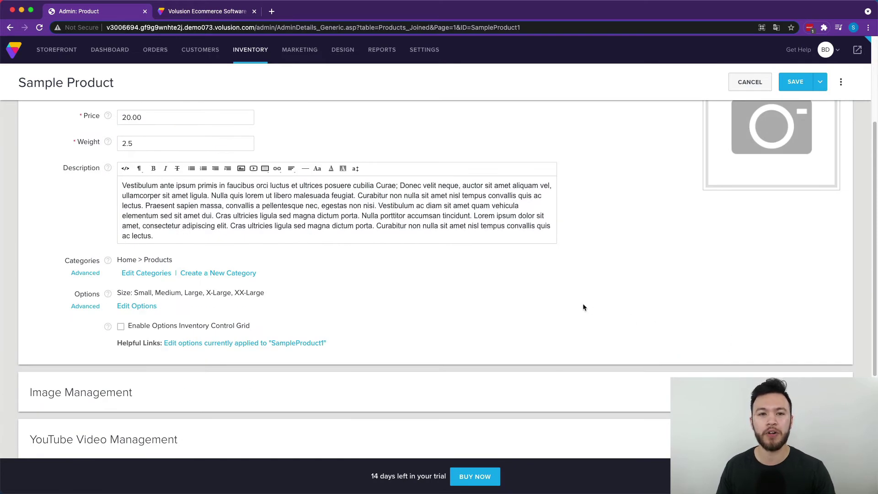
{"action": "scroll", "coordinate": [456, 244], "scroll_direction": "up", "scroll_amount": 2}
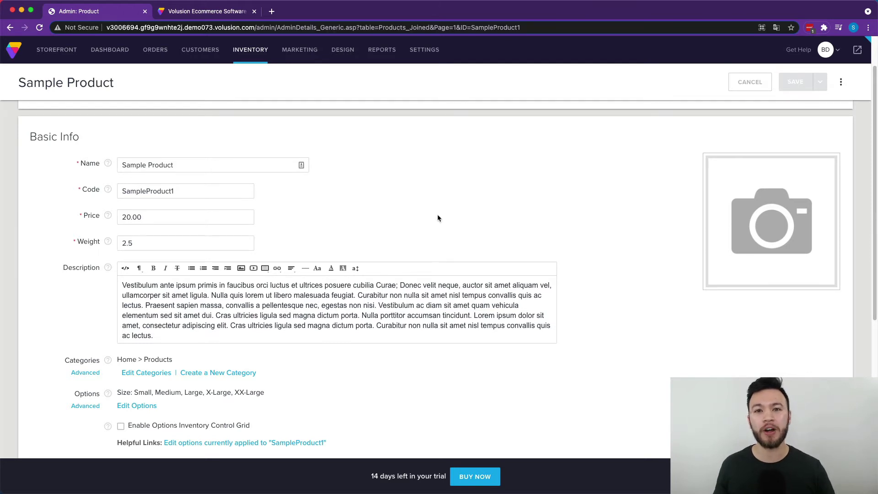
- Expand the Sample Product's Image Management and YouTube video sections
{"action": "scroll", "coordinate": [438, 218], "scroll_direction": "down", "scroll_amount": 7}
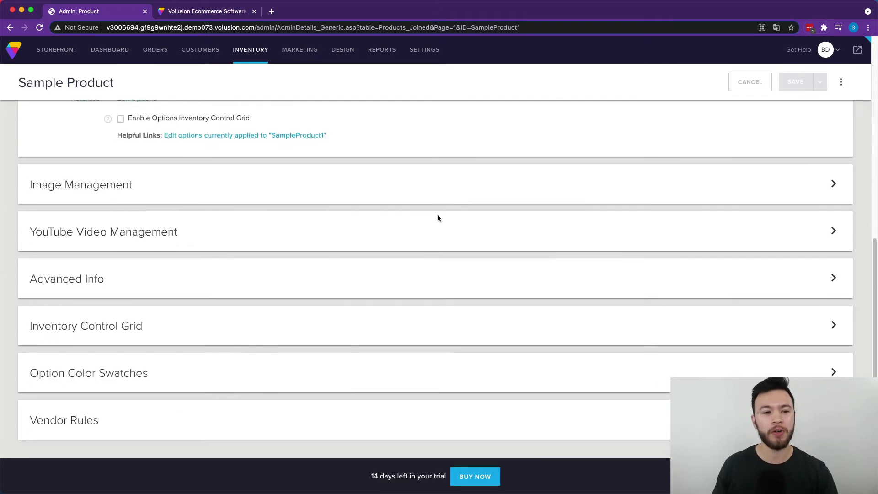
{"action": "left_click", "coordinate": [115, 183]}
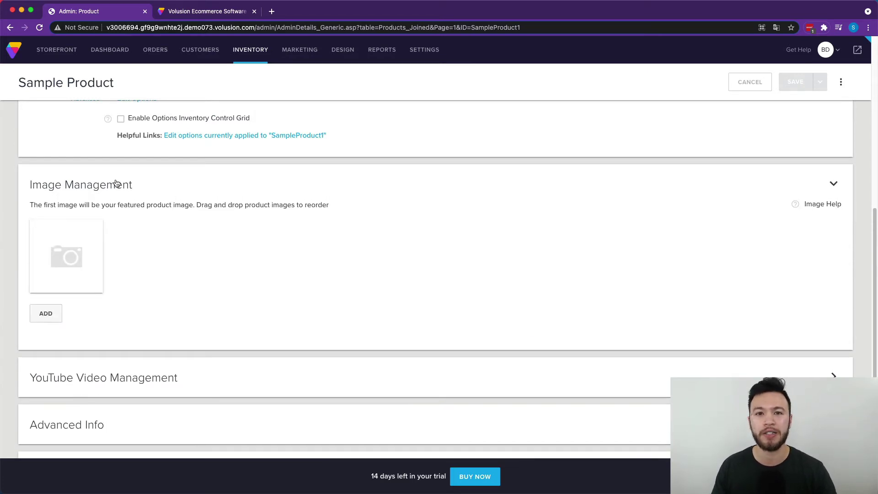
{"action": "left_click", "coordinate": [115, 183]}
{"action": "left_click", "coordinate": [115, 237]}
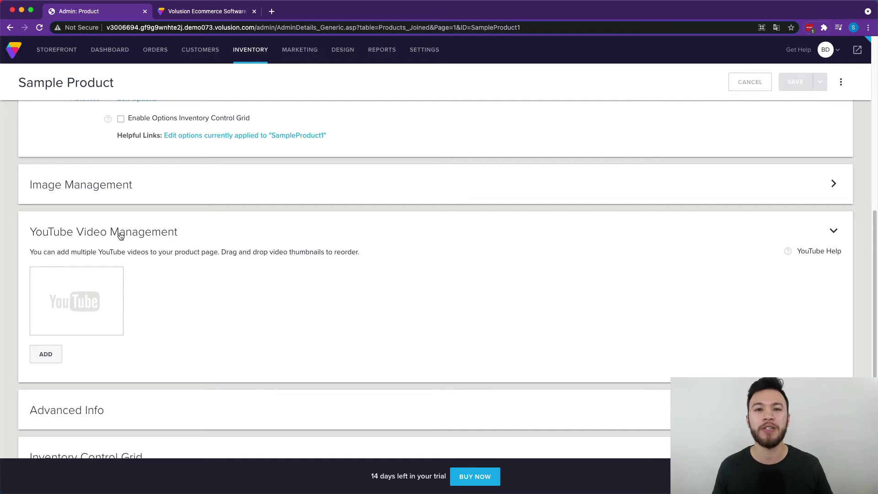
- Review the product's Advanced Info, pricing, shipping, description and display sections
{"action": "left_click", "coordinate": [69, 410]}
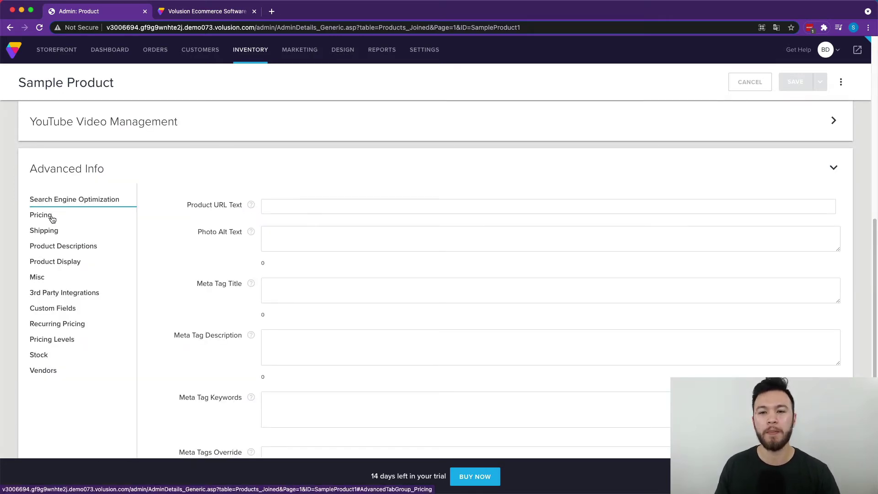
{"action": "left_click", "coordinate": [52, 219]}
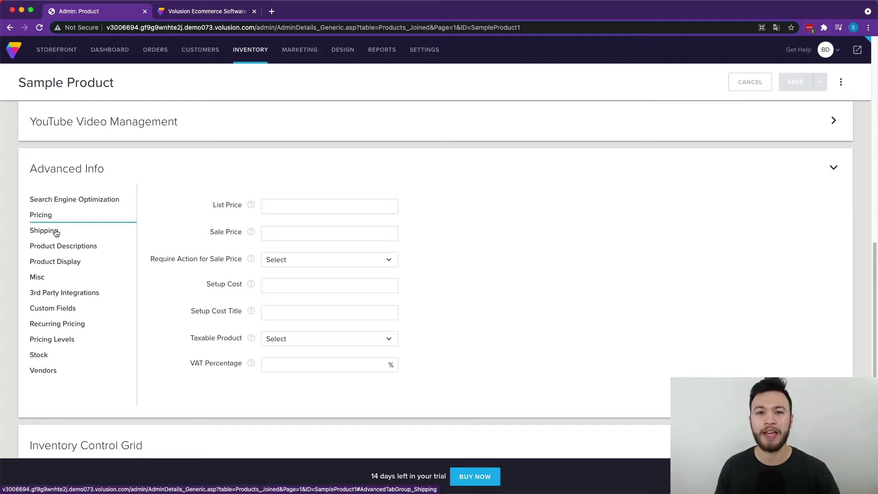
{"action": "left_click", "coordinate": [54, 232]}
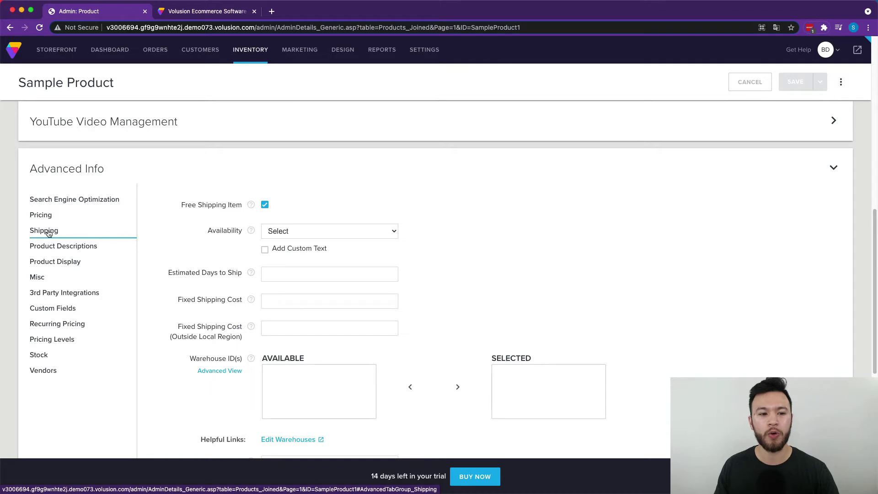
{"action": "left_click", "coordinate": [78, 248]}
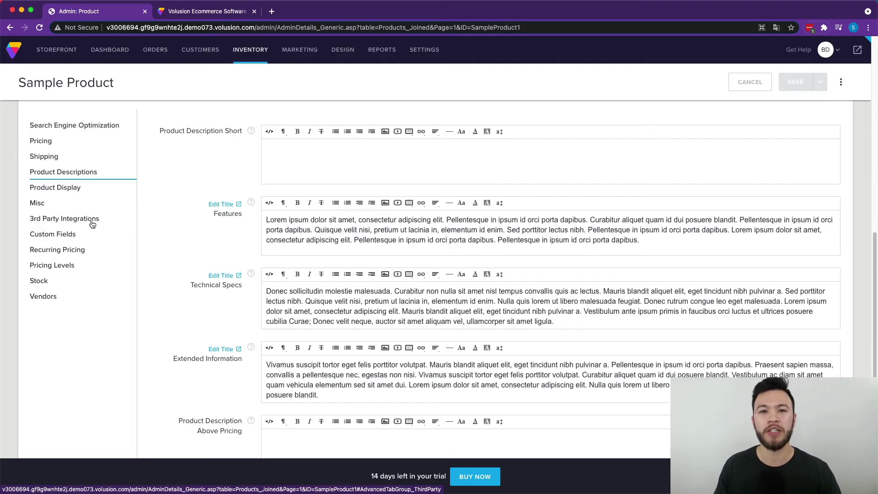
{"action": "left_click", "coordinate": [68, 188]}
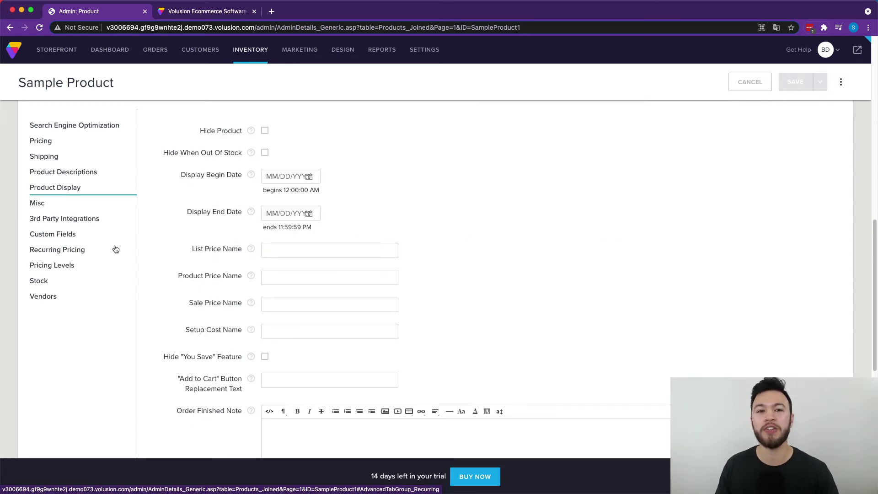
{"action": "scroll", "coordinate": [114, 249], "scroll_direction": "up", "scroll_amount": 3}
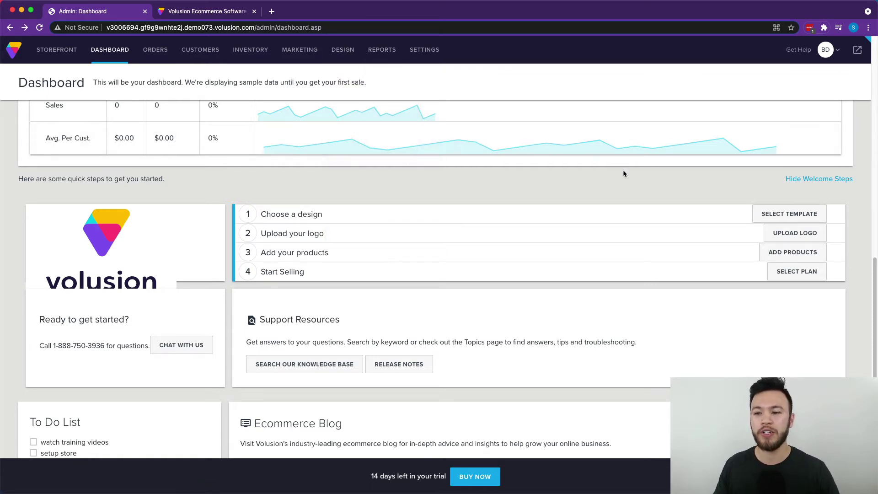
{"action": "left_click", "coordinate": [781, 215]}
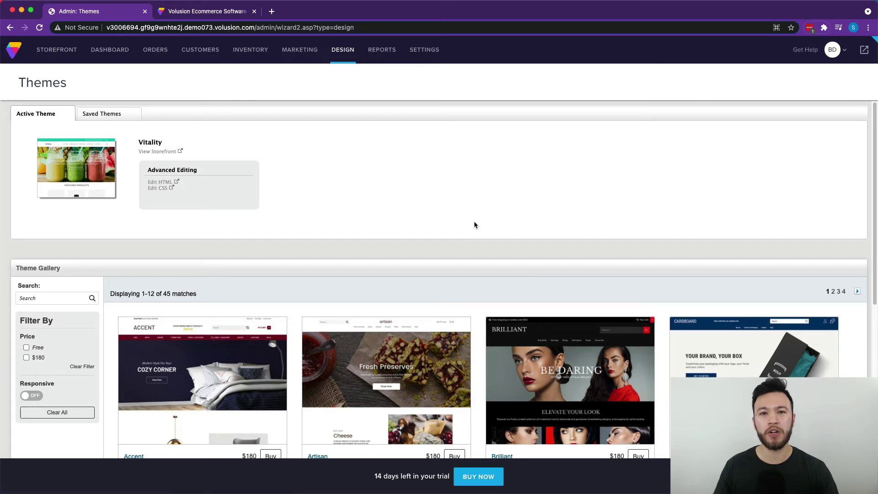
{"action": "scroll", "coordinate": [449, 293], "scroll_direction": "down", "scroll_amount": 8}
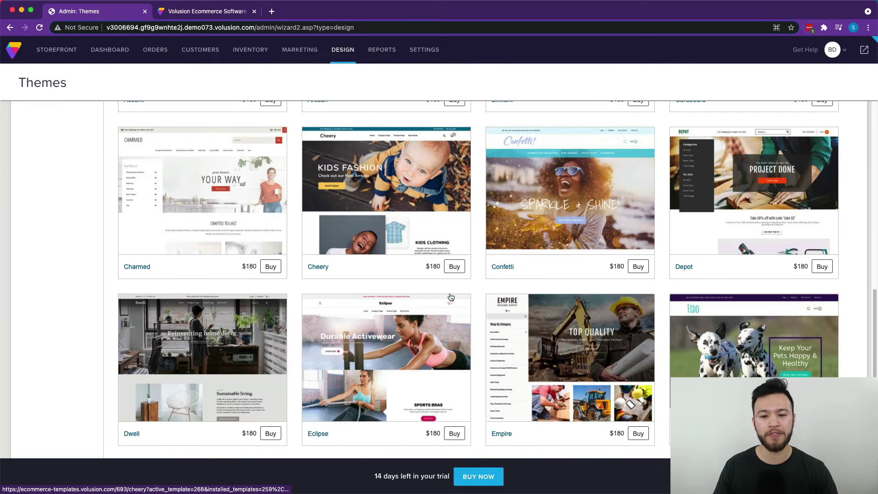
{"action": "scroll", "coordinate": [452, 293], "scroll_direction": "up", "scroll_amount": 8}
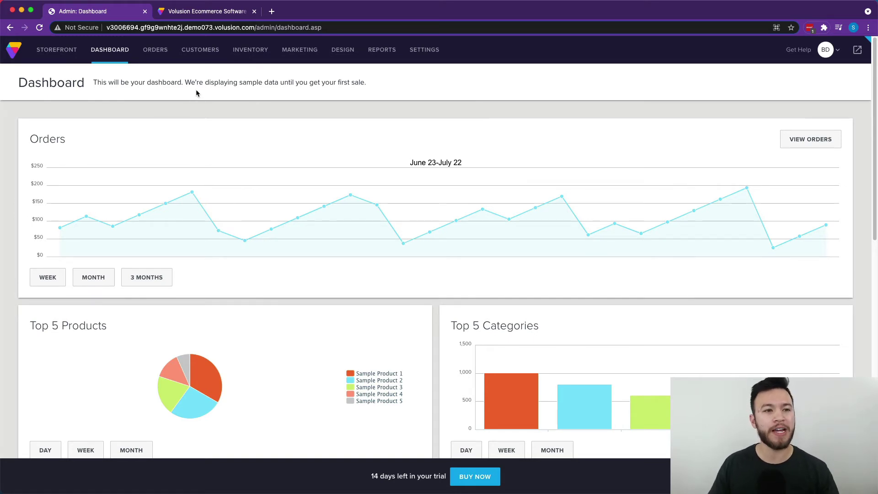
- View the Process Orders list, then the Recurring Billing due list from the Orders menu
{"action": "mouse_move", "coordinate": [156, 51]}
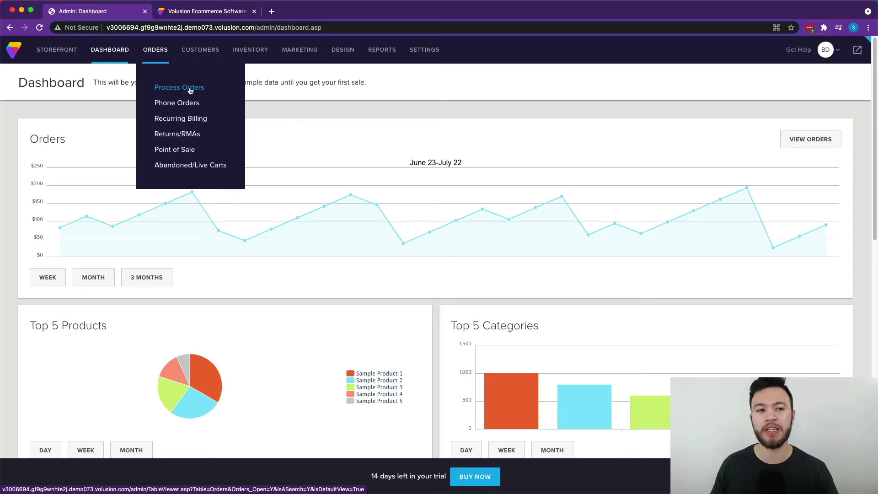
{"action": "left_click", "coordinate": [190, 90]}
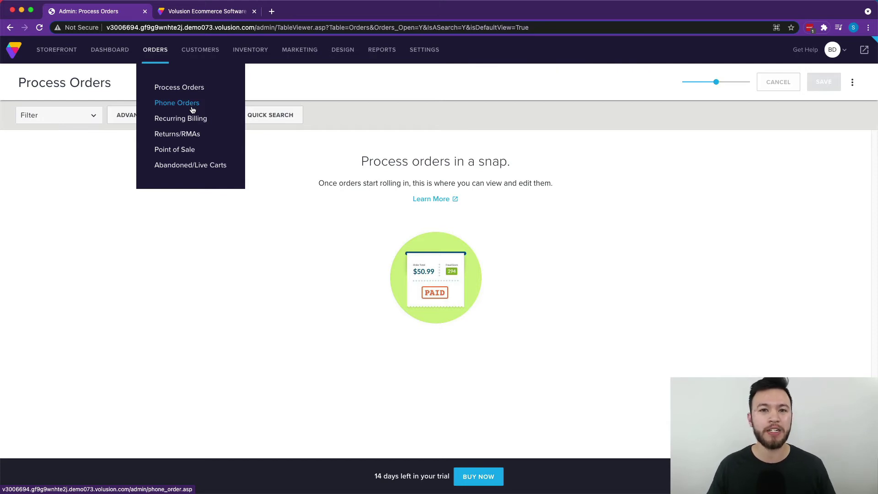
{"action": "left_click", "coordinate": [189, 119]}
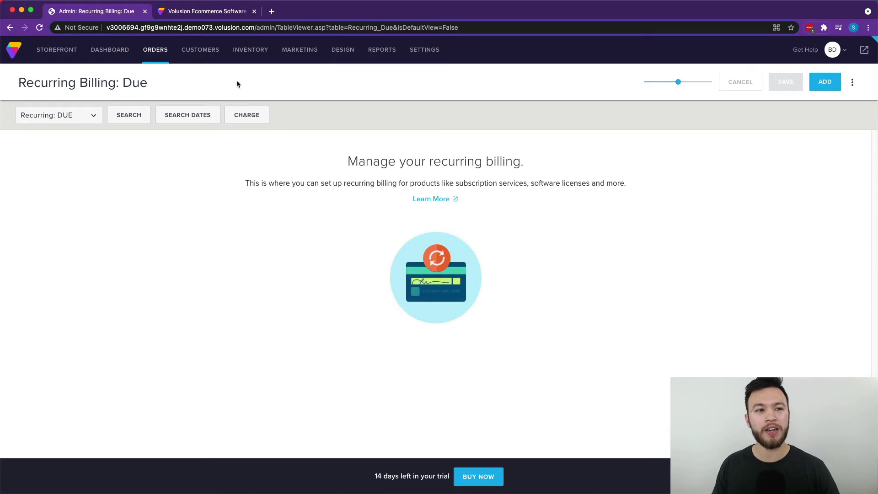
- Open the Point of Sale screen with its empty cart, then move to the Customers menu
{"action": "mouse_move", "coordinate": [155, 50]}
{"action": "left_click", "coordinate": [176, 149]}
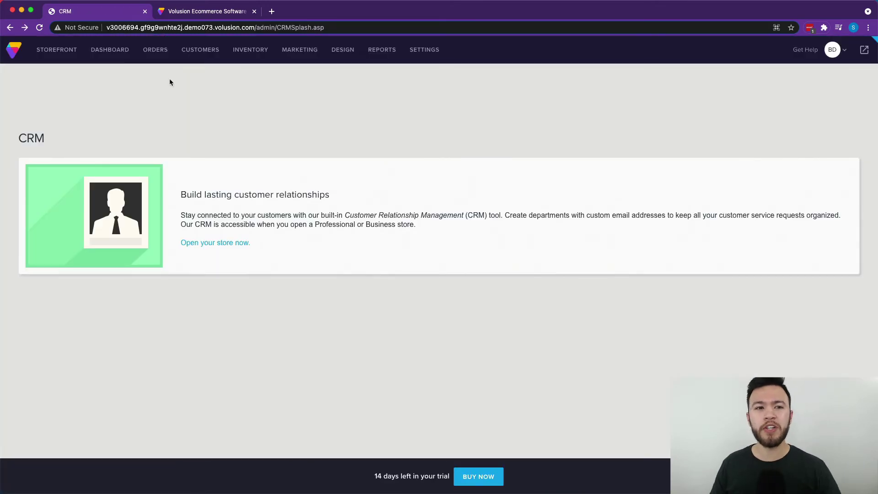
{"action": "mouse_move", "coordinate": [201, 52]}
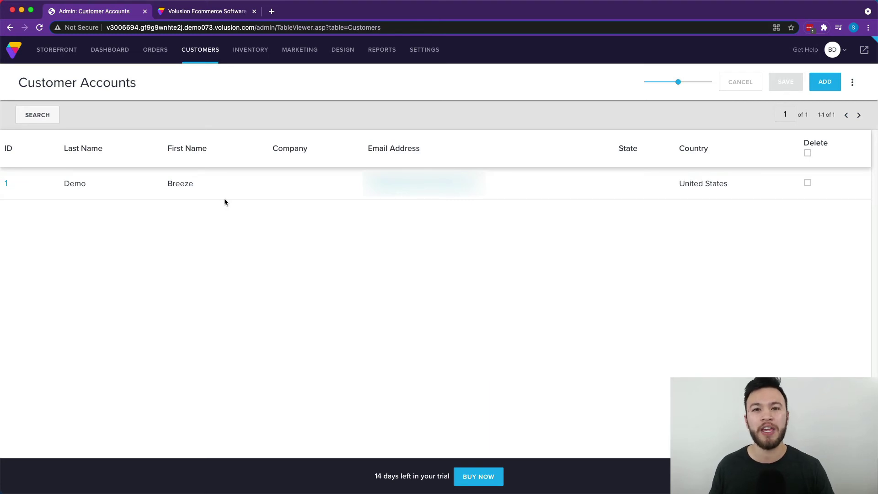
- Visit Inventory Categories, Products, then Options, ending on the nine-option Product Options table
{"action": "mouse_move", "coordinate": [250, 50]}
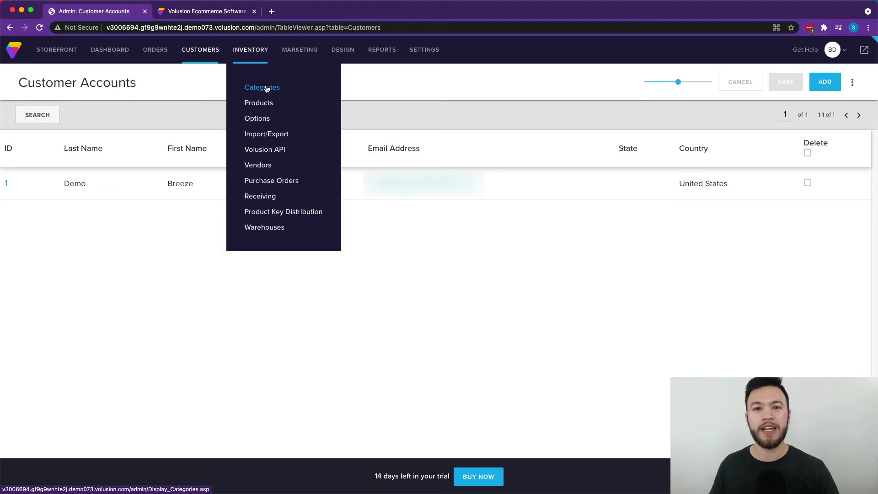
{"action": "left_click", "coordinate": [267, 88]}
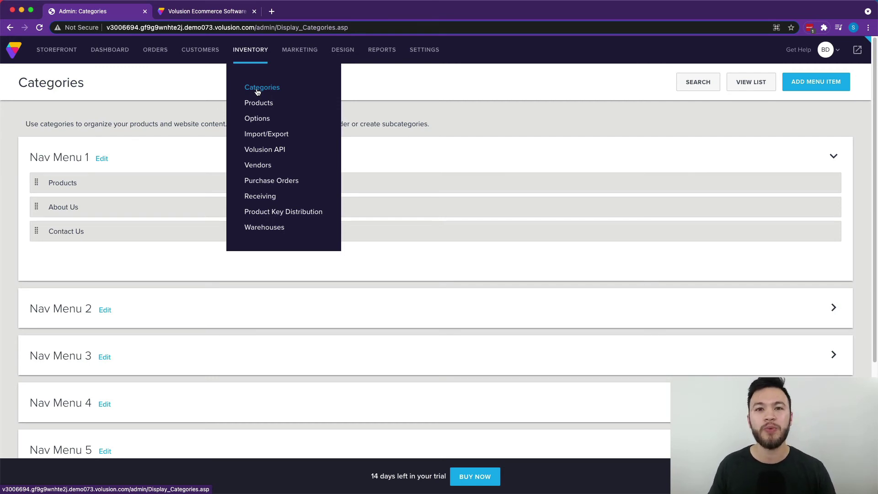
{"action": "left_click", "coordinate": [258, 103]}
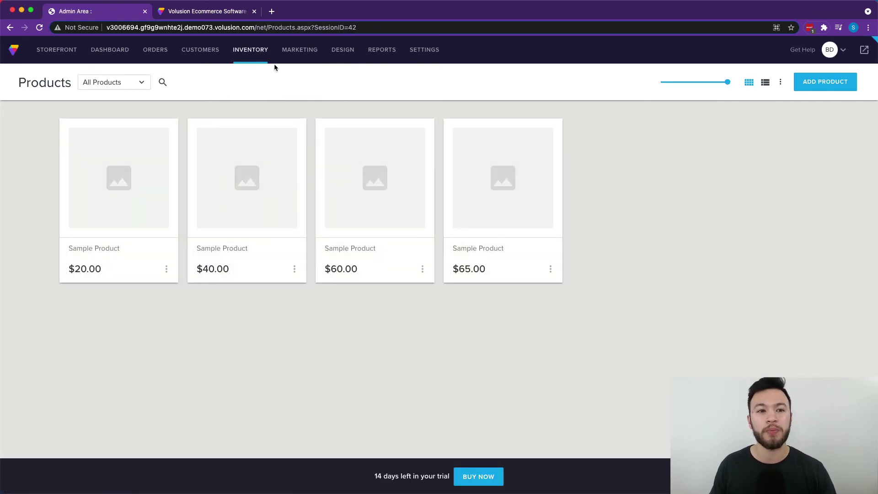
{"action": "mouse_move", "coordinate": [270, 65]}
{"action": "left_click", "coordinate": [263, 117]}
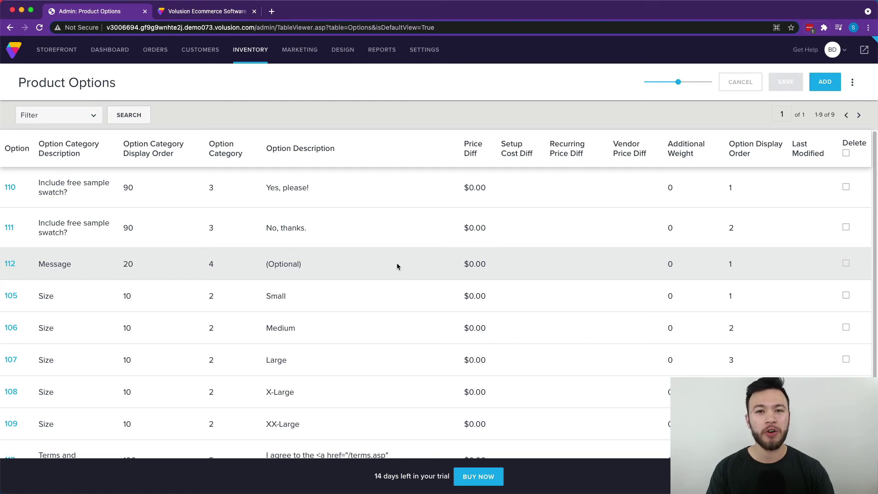
- Check the empty Warehouses page, browse the Marketing and Design menus, and return to the Dashboard
{"action": "scroll", "coordinate": [357, 316], "scroll_direction": "down", "scroll_amount": 1}
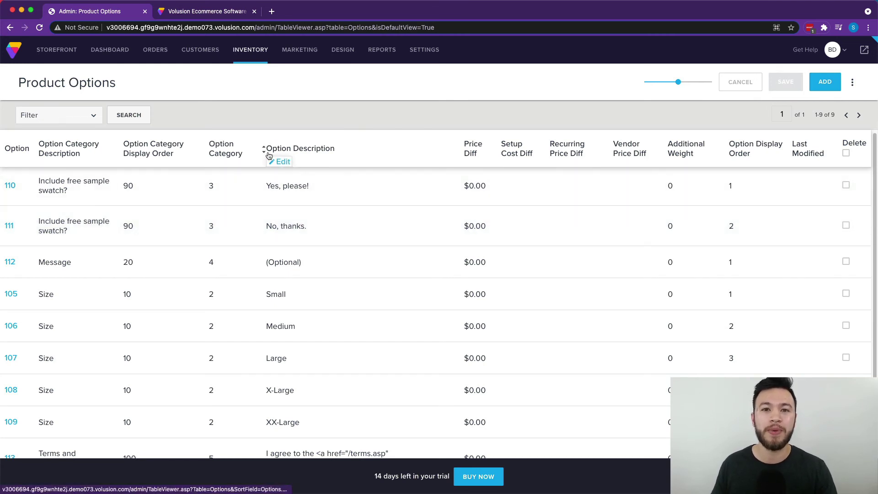
{"action": "mouse_move", "coordinate": [295, 52]}
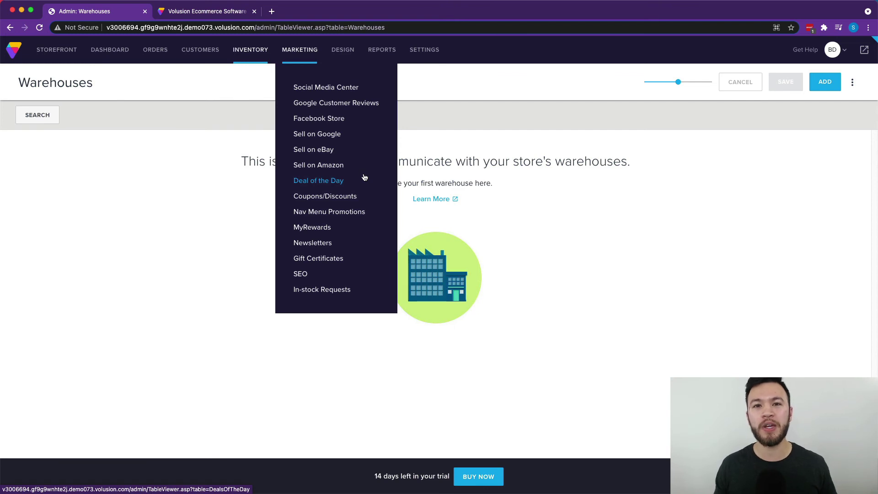
{"action": "mouse_move", "coordinate": [344, 51]}
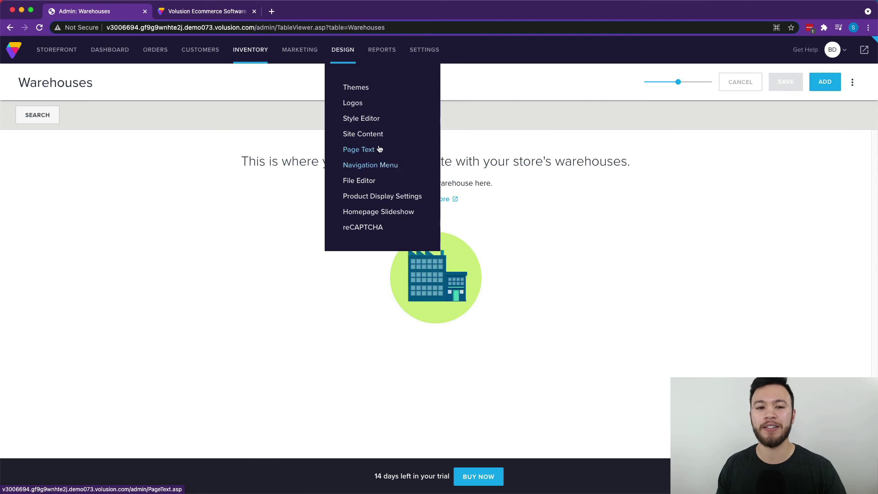
{"action": "mouse_move", "coordinate": [393, 86]}
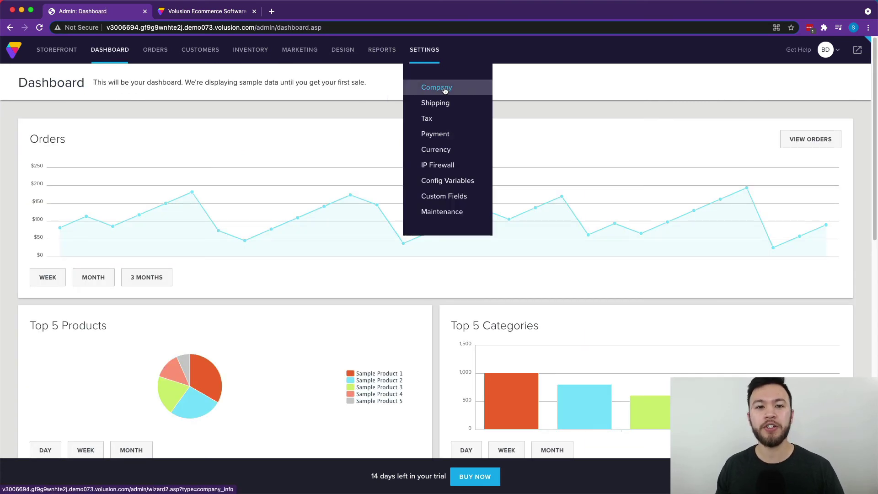
- Go to the company information settings, then open the account initials menu at the top right
{"action": "left_click", "coordinate": [445, 91]}
{"action": "mouse_move", "coordinate": [435, 66]}
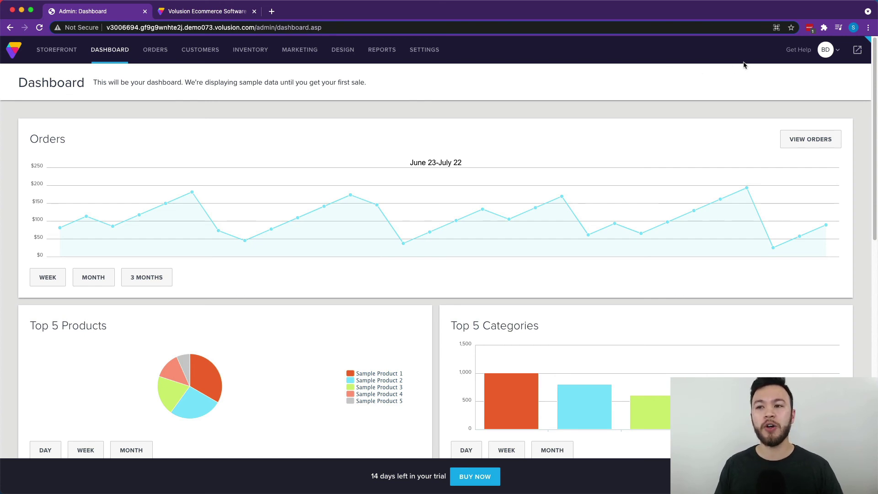
{"action": "left_click", "coordinate": [825, 50]}
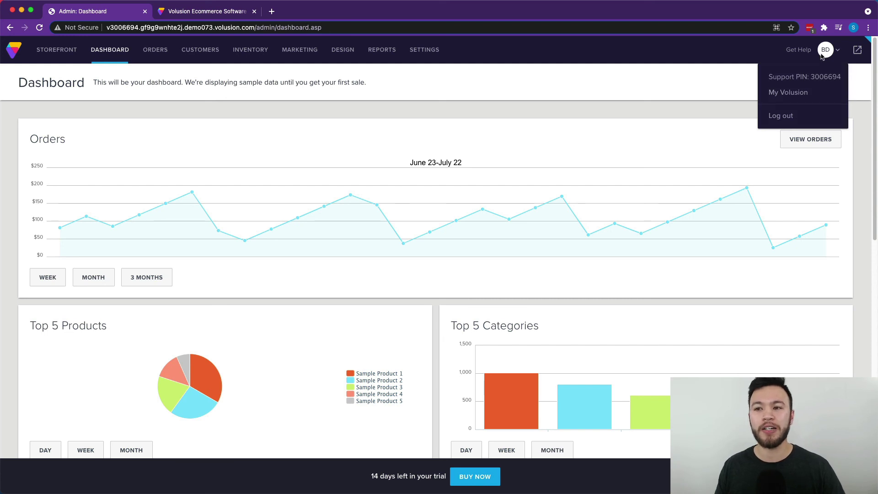
- Choose My Volusion from the account menu to open the My Info page in a new tab
{"action": "left_click", "coordinate": [797, 94]}
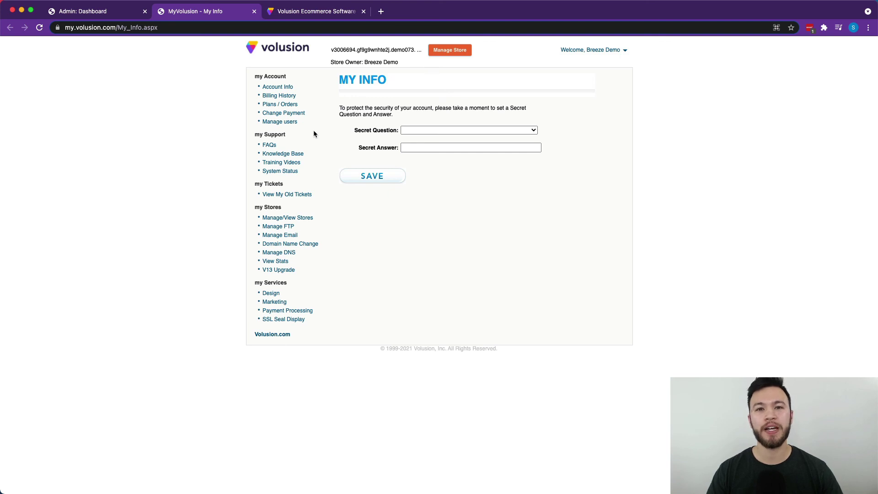
{"action": "left_click", "coordinate": [309, 243]}
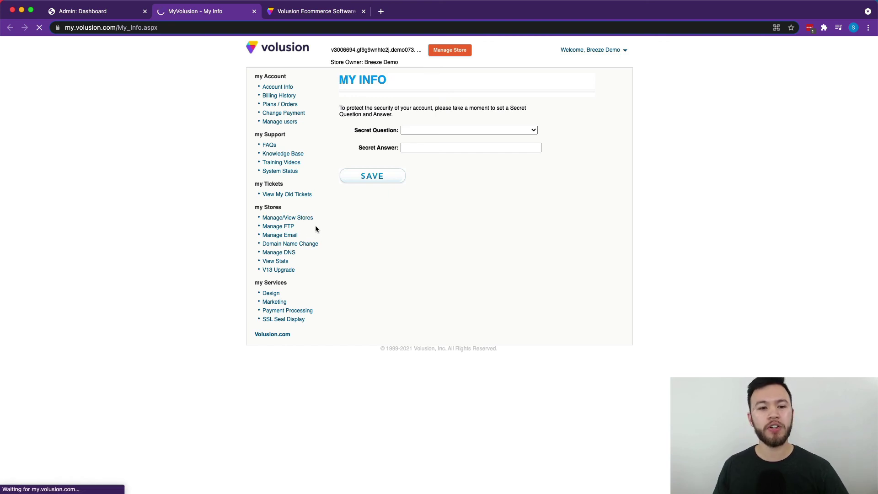